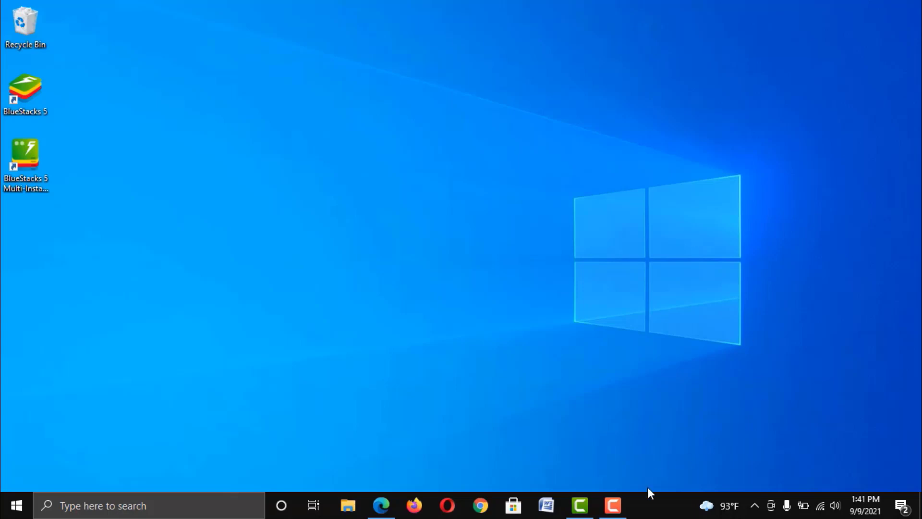
Check the CPU performance details, including virtualization, in Task Manager, and minimize its window
{"action": "right_click", "coordinate": [671, 508]}
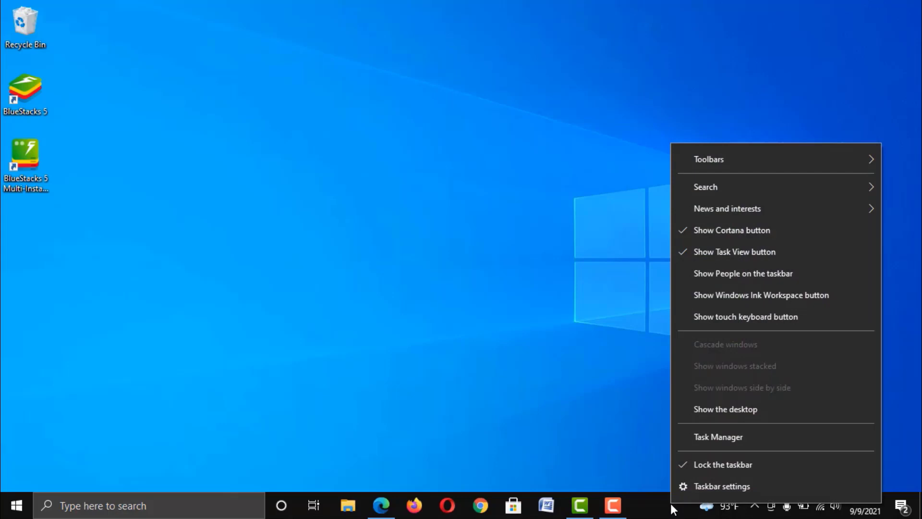
{"action": "left_click", "coordinate": [698, 440]}
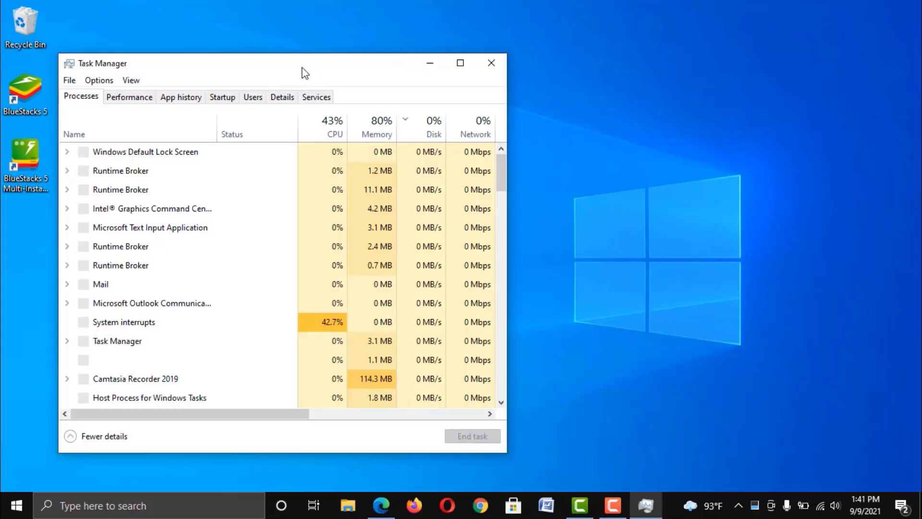
{"action": "left_click_drag", "start_coordinate": [305, 73], "coordinate": [479, 53]}
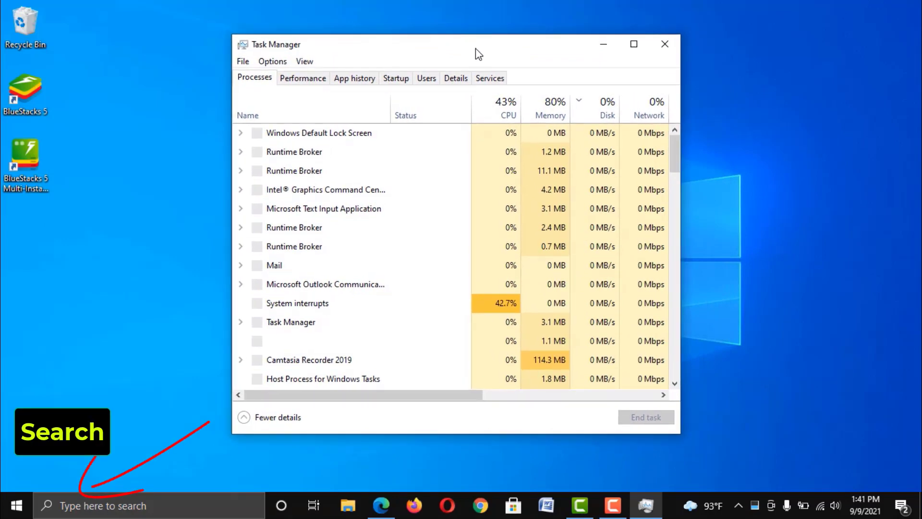
{"action": "left_click", "coordinate": [313, 80]}
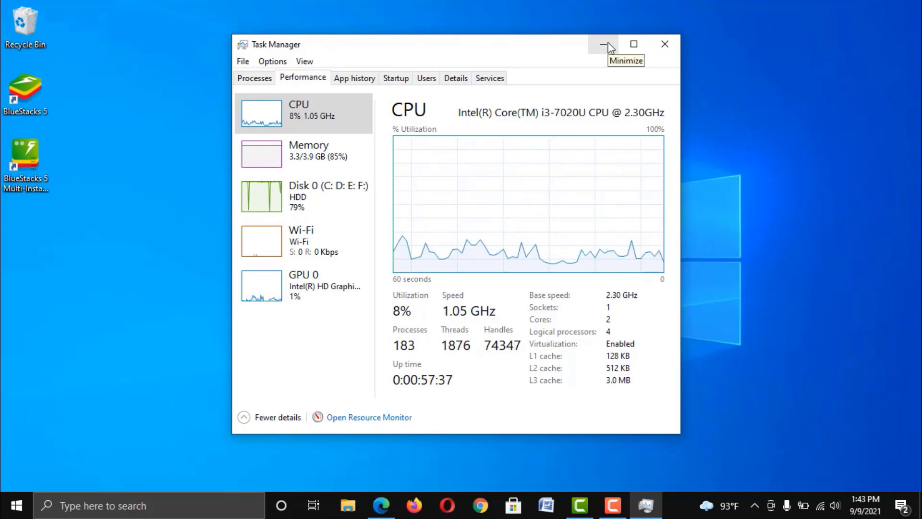
{"action": "left_click", "coordinate": [608, 44]}
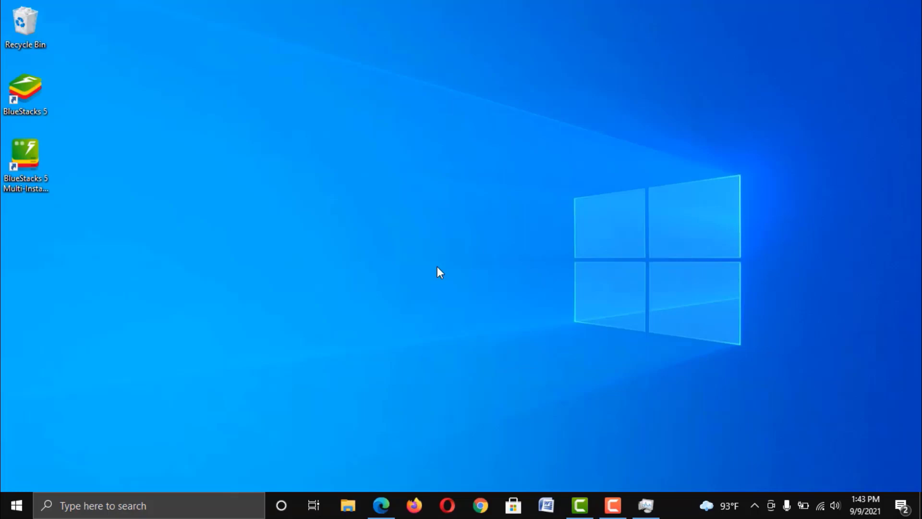
Search Windows for "power plan" and open the Choose a power plan settings
{"action": "left_click", "coordinate": [151, 501]}
{"action": "type", "text": "po"}
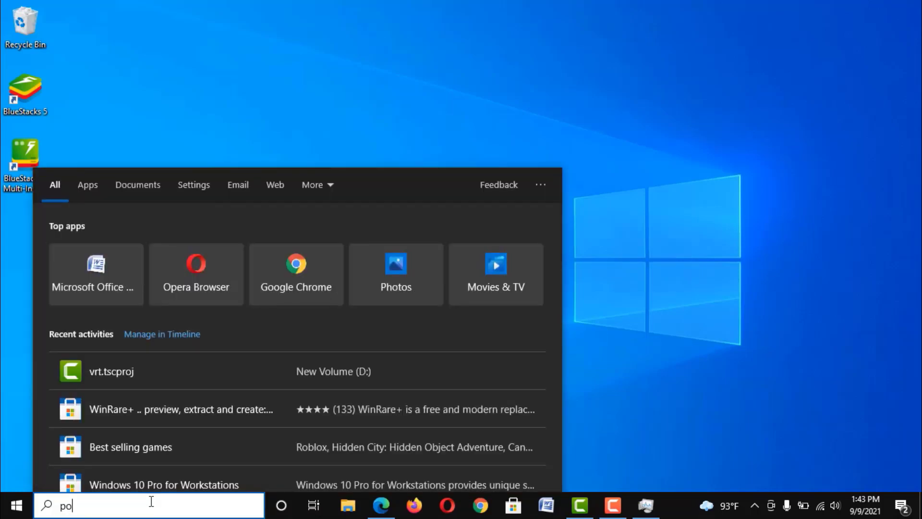
{"action": "type", "text": "wer p"}
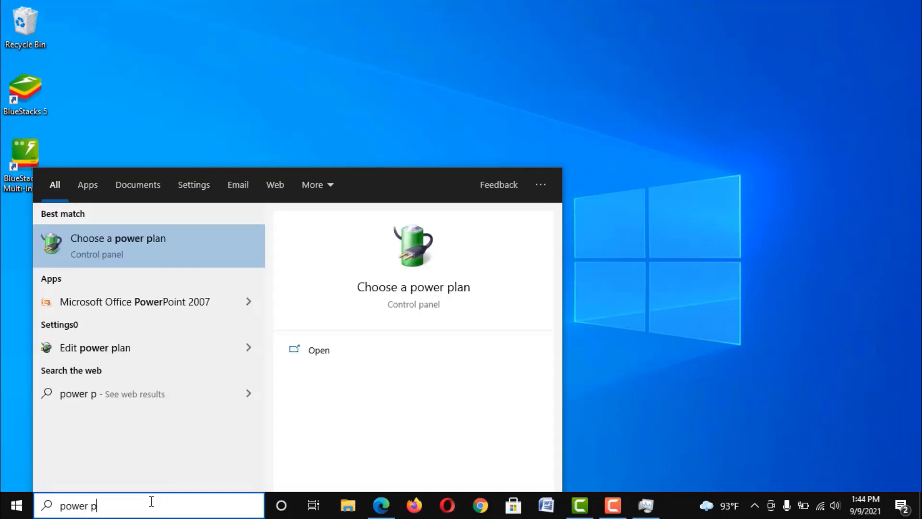
{"action": "type", "text": "lan"}
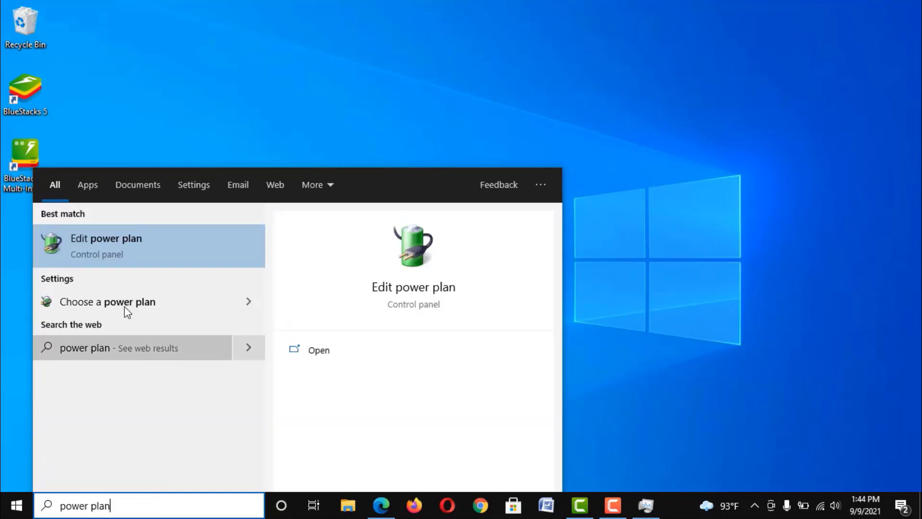
{"action": "left_click", "coordinate": [125, 308]}
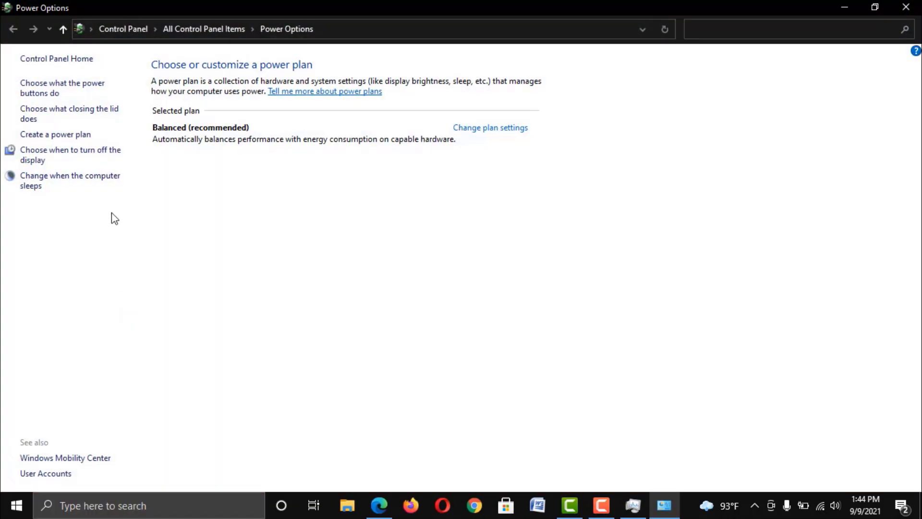
Create a power plan named Gaming based on High performance, keeping the default display and sleep settings
{"action": "left_click", "coordinate": [82, 135]}
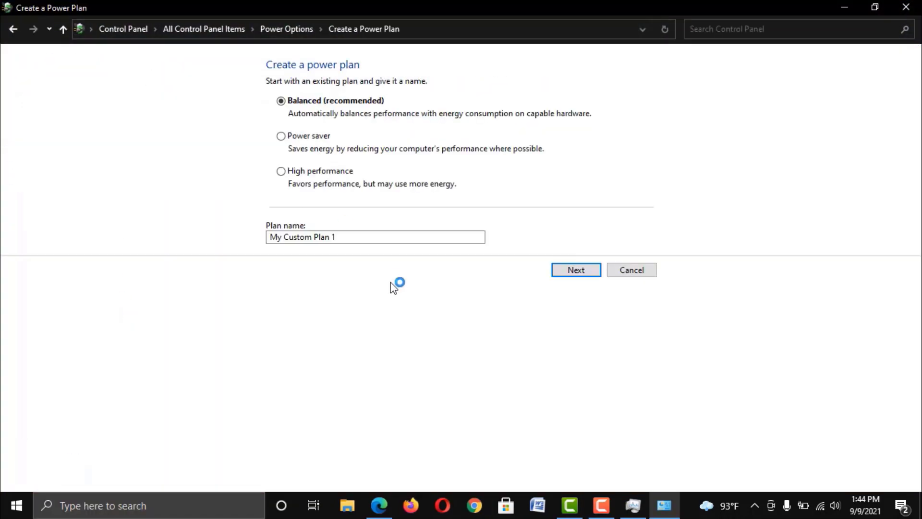
{"action": "left_click", "coordinate": [311, 175]}
{"action": "left_click_drag", "start_coordinate": [355, 237], "coordinate": [244, 238]}
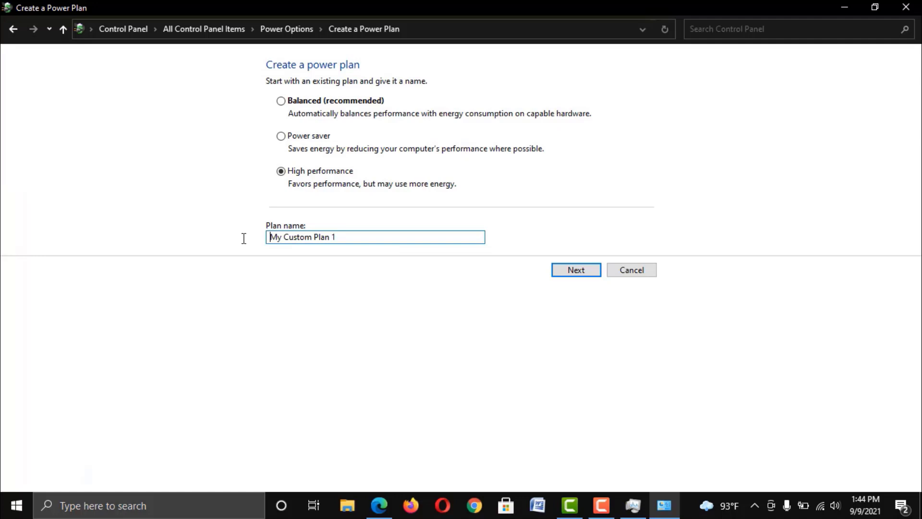
{"action": "left_click_drag", "start_coordinate": [243, 238], "coordinate": [381, 238]}
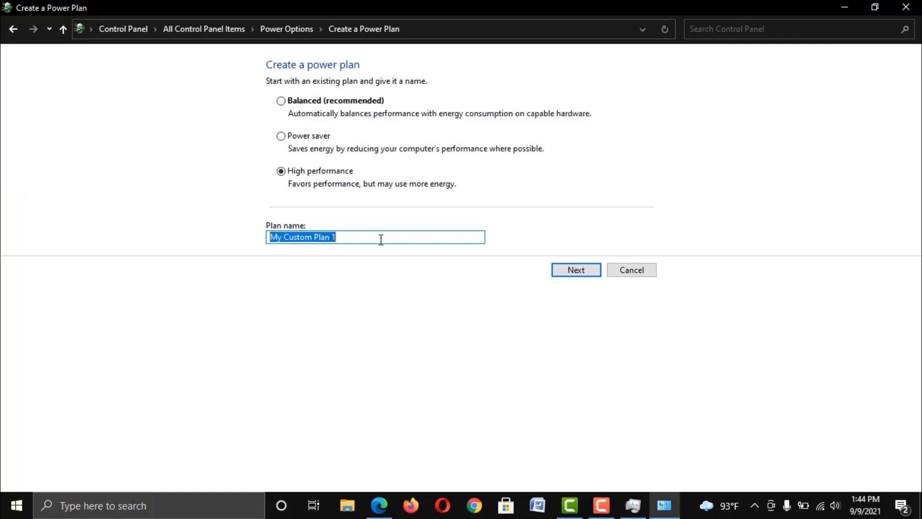
{"action": "type", "text": "Gaming"}
{"action": "left_click", "coordinate": [591, 272]}
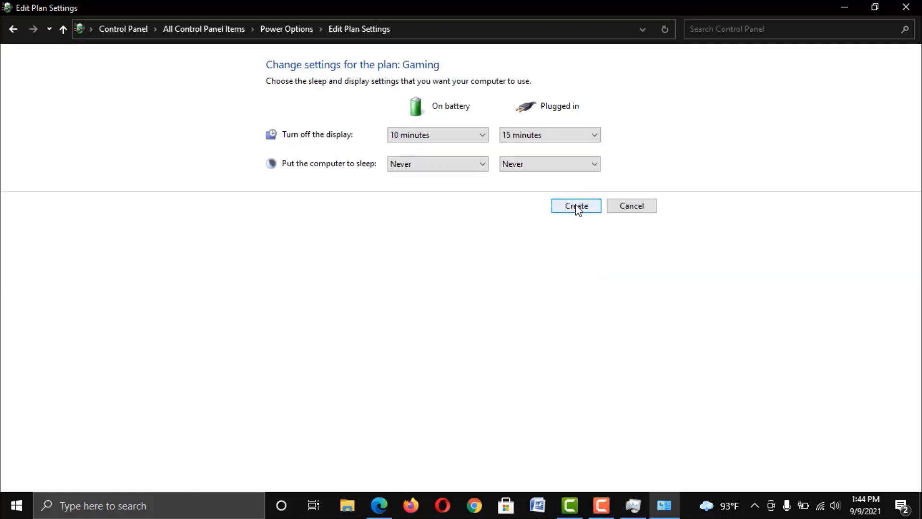
{"action": "left_click", "coordinate": [576, 207]}
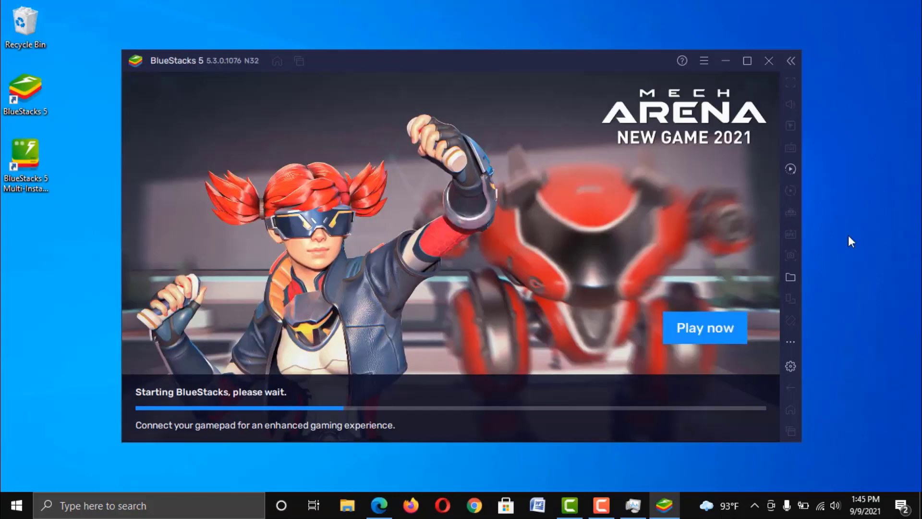
{"action": "right_click", "coordinate": [849, 173]}
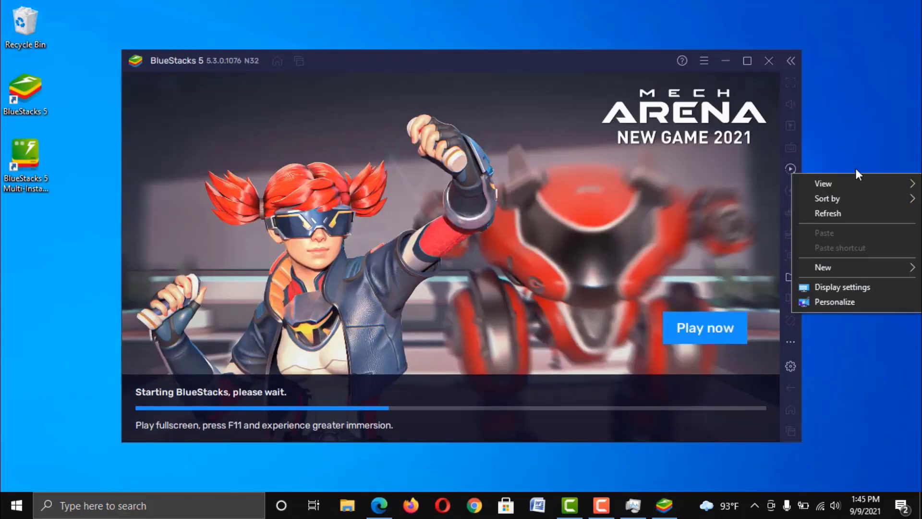
{"action": "left_click", "coordinate": [846, 213]}
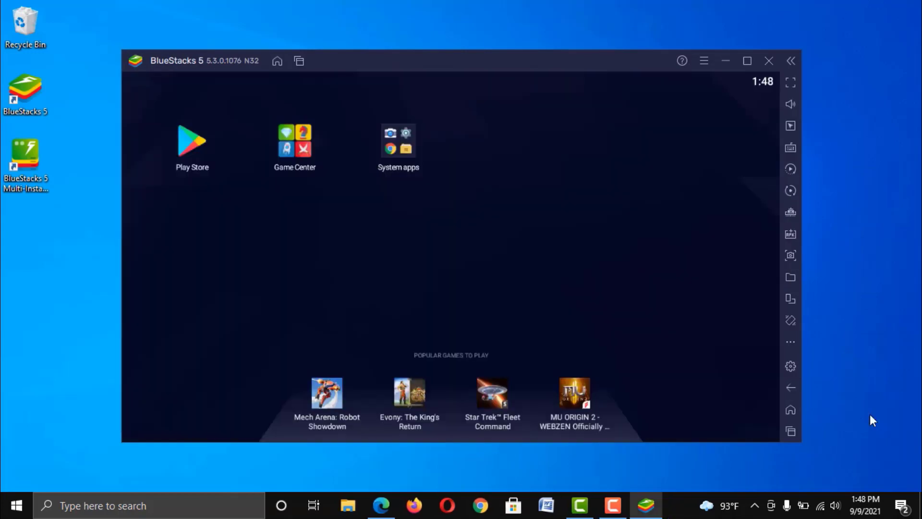
Set the priority of the HD-Player.exe process to Above normal in Task Manager and close Task Manager
{"action": "right_click", "coordinate": [679, 511]}
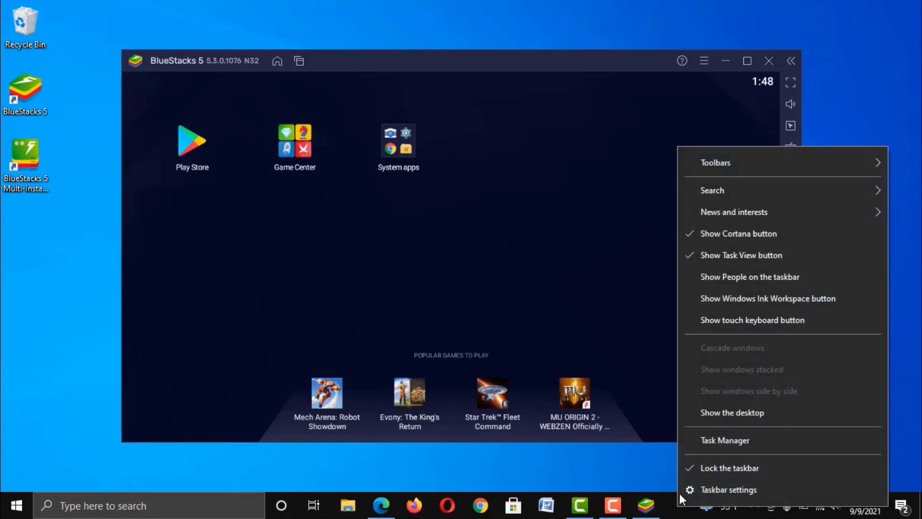
{"action": "left_click", "coordinate": [699, 438]}
{"action": "left_click", "coordinate": [464, 81]}
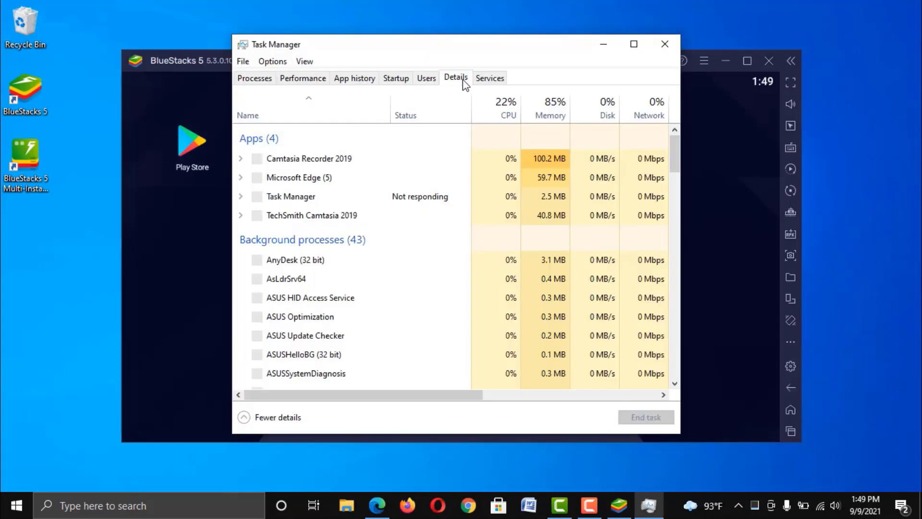
{"action": "left_click_drag", "start_coordinate": [676, 121], "coordinate": [672, 172]}
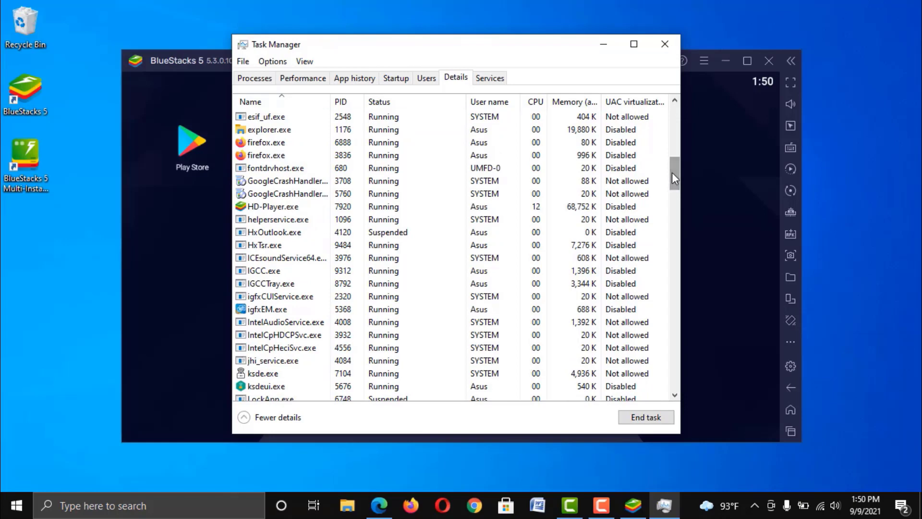
{"action": "left_click", "coordinate": [267, 207]}
{"action": "right_click", "coordinate": [266, 208]}
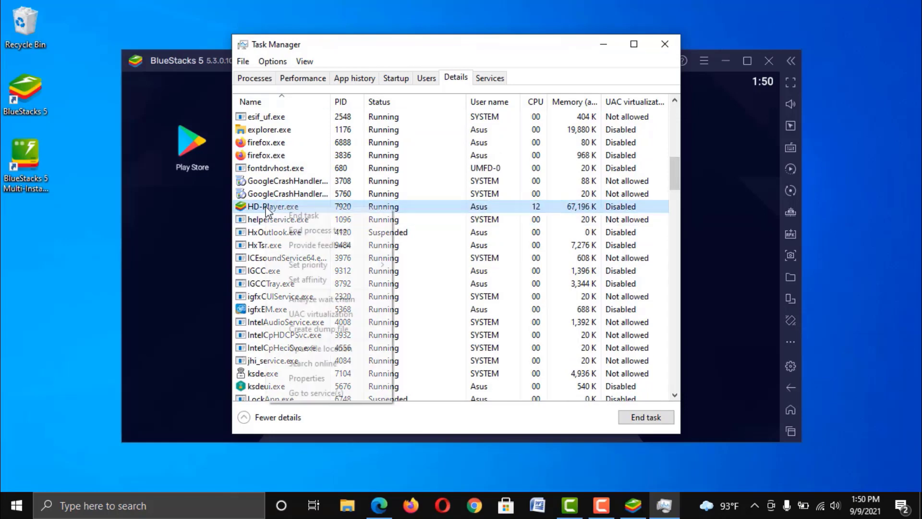
{"action": "mouse_move", "coordinate": [348, 263]}
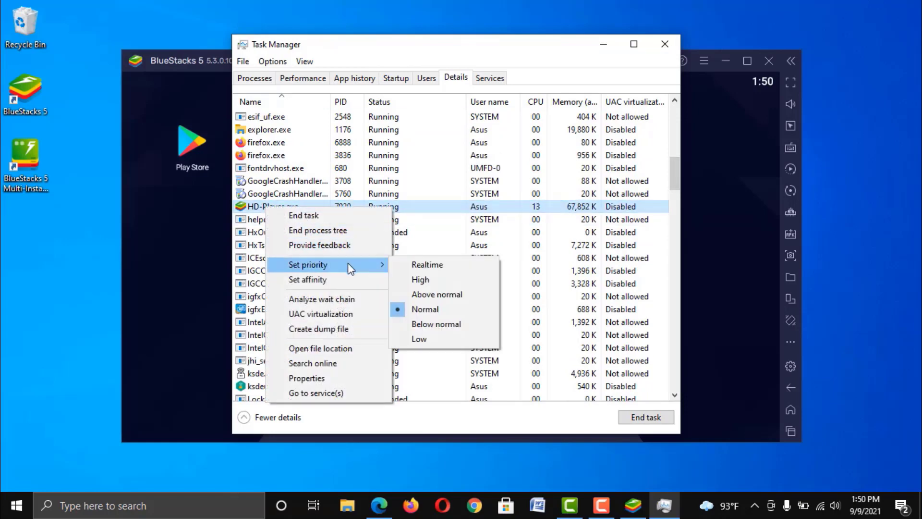
{"action": "left_click", "coordinate": [429, 291]}
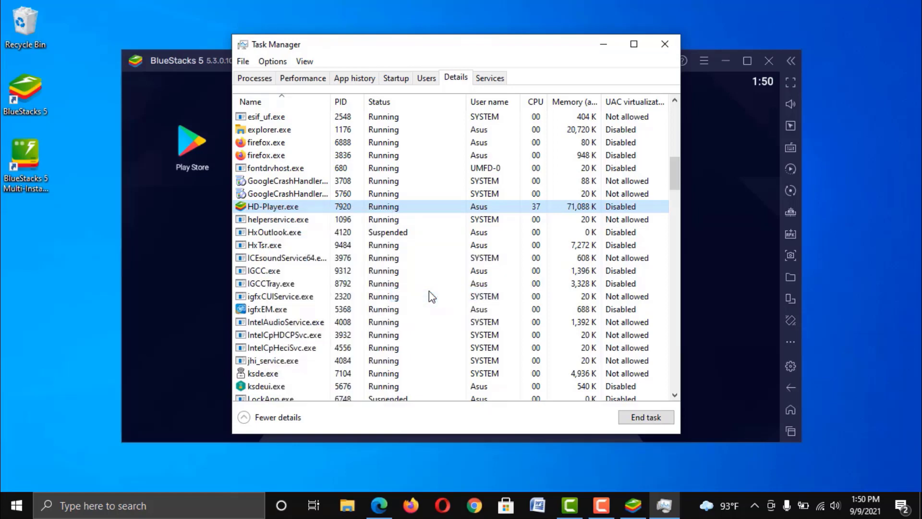
{"action": "left_click", "coordinate": [665, 44]}
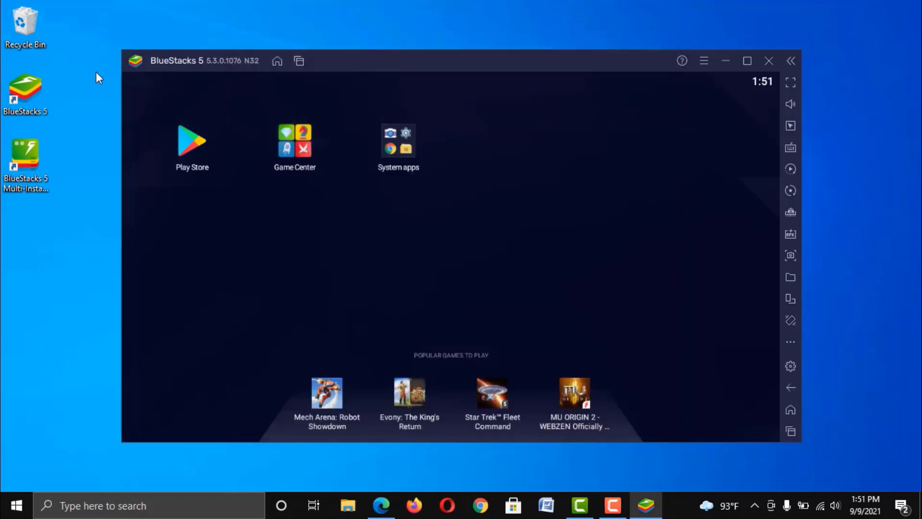
Reposition the BlueStacks 5 window slightly and open its settings
{"action": "mouse_move", "coordinate": [410, 60]}
{"action": "left_mouse_down"}
{"action": "mouse_move", "coordinate": [441, 54]}
{"action": "mouse_move", "coordinate": [448, 63]}
{"action": "mouse_move", "coordinate": [422, 51]}
{"action": "left_mouse_up"}
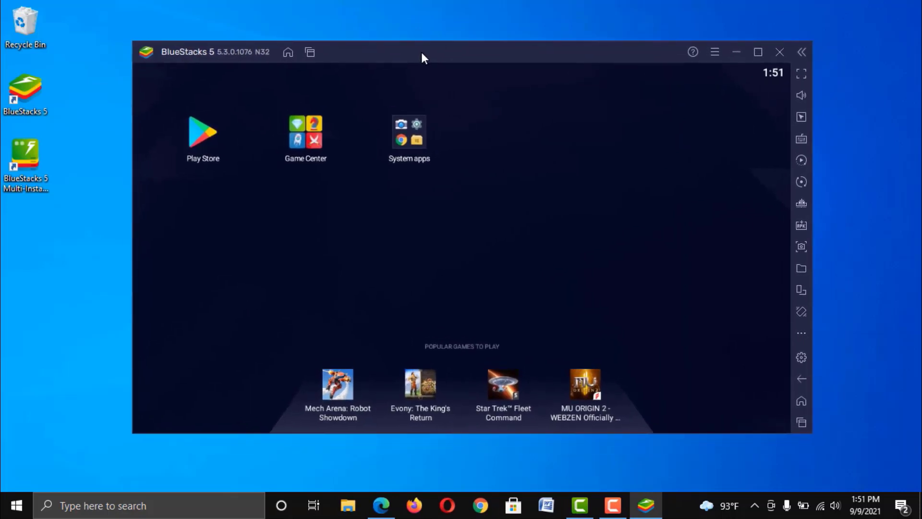
{"action": "left_click", "coordinate": [716, 57]}
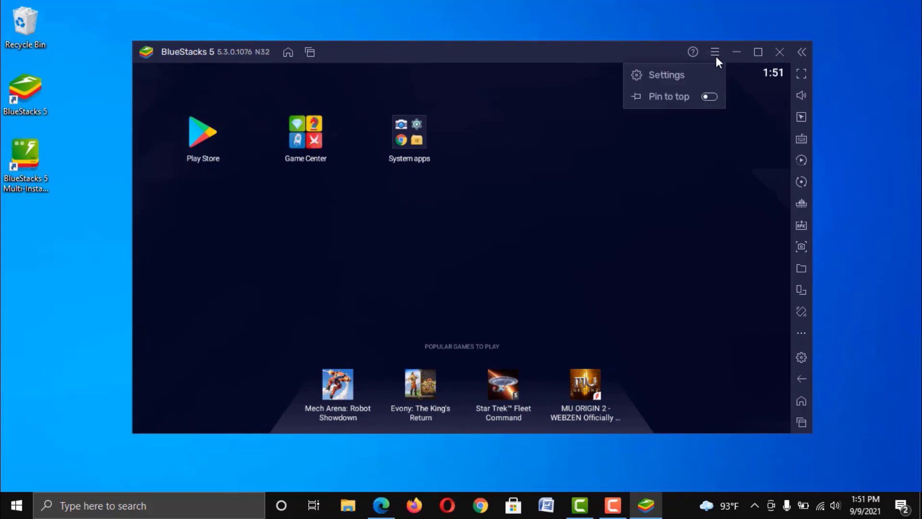
{"action": "left_click", "coordinate": [684, 72]}
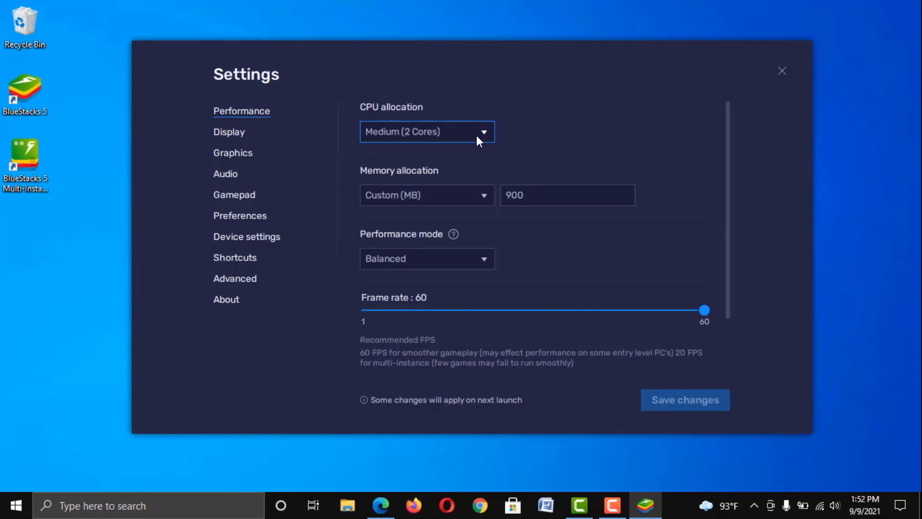
Set the CPU allocation to Custom with 3 cores and the memory allocation to Custom with 3000 MB
{"action": "left_click", "coordinate": [476, 137]}
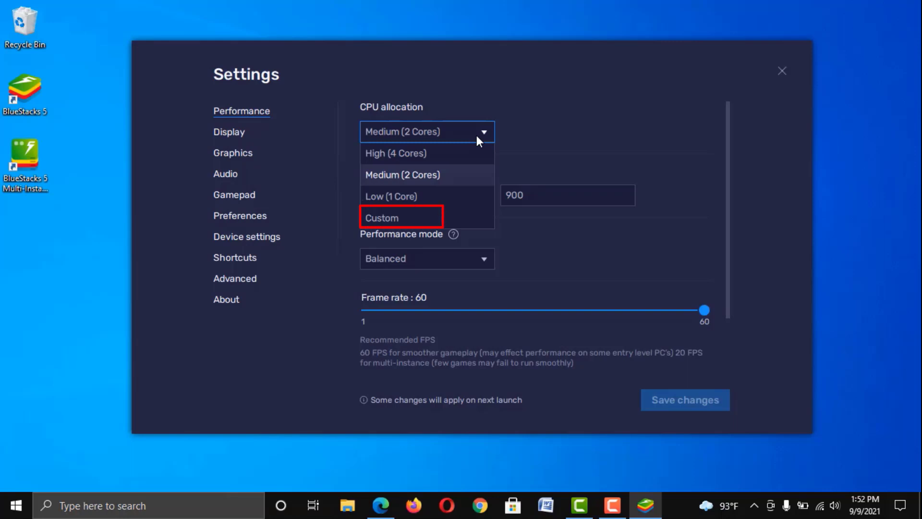
{"action": "left_click", "coordinate": [446, 217]}
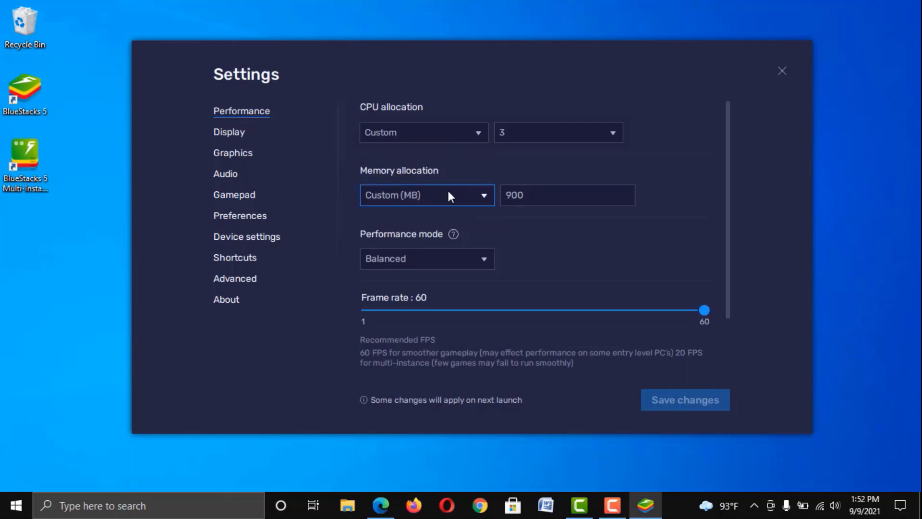
{"action": "left_click", "coordinate": [448, 191]}
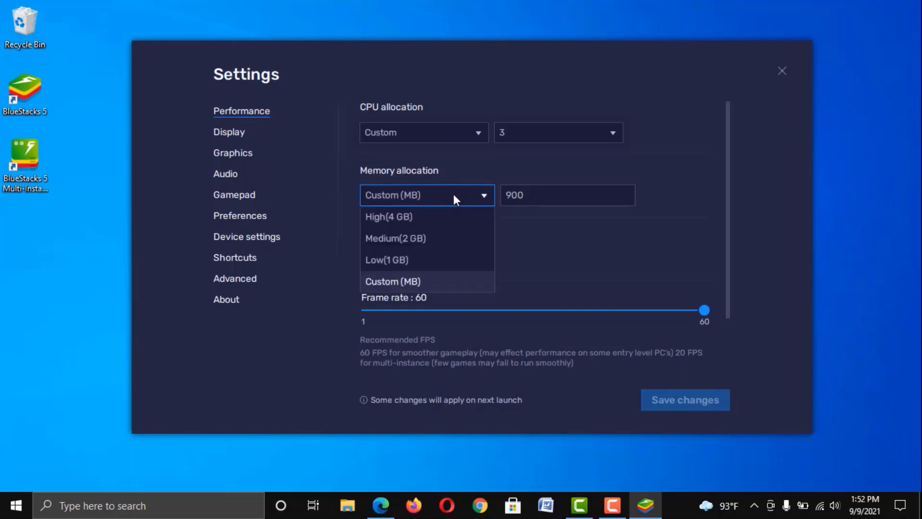
{"action": "left_click", "coordinate": [416, 232]}
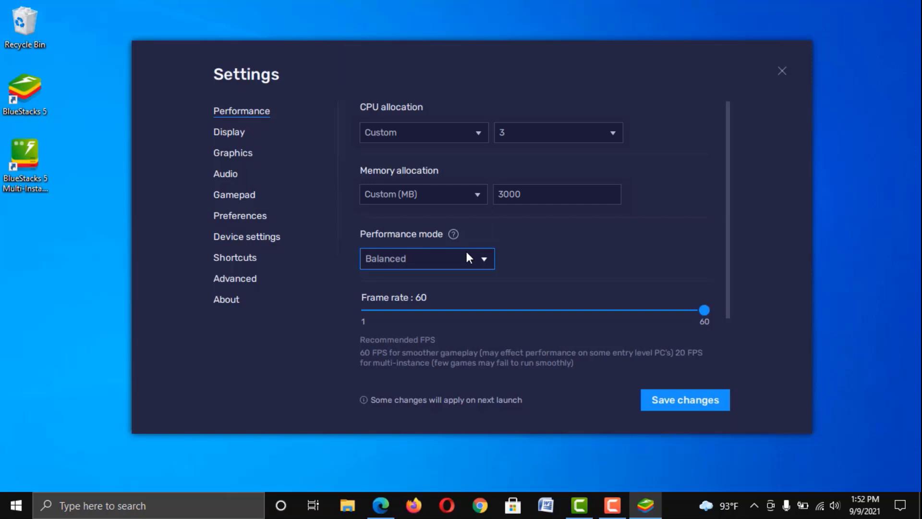
Set the performance mode to High Performance and the frame rate to 60
{"action": "left_click", "coordinate": [466, 254]}
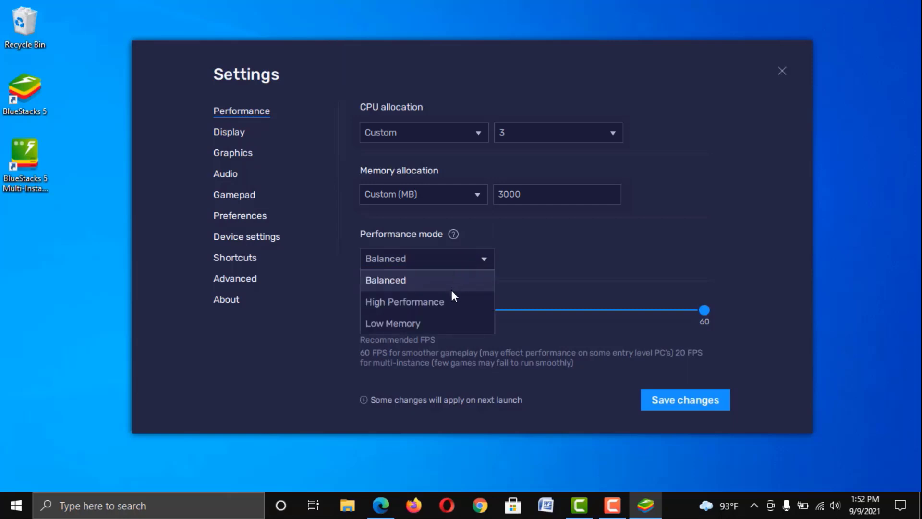
{"action": "left_click", "coordinate": [447, 302]}
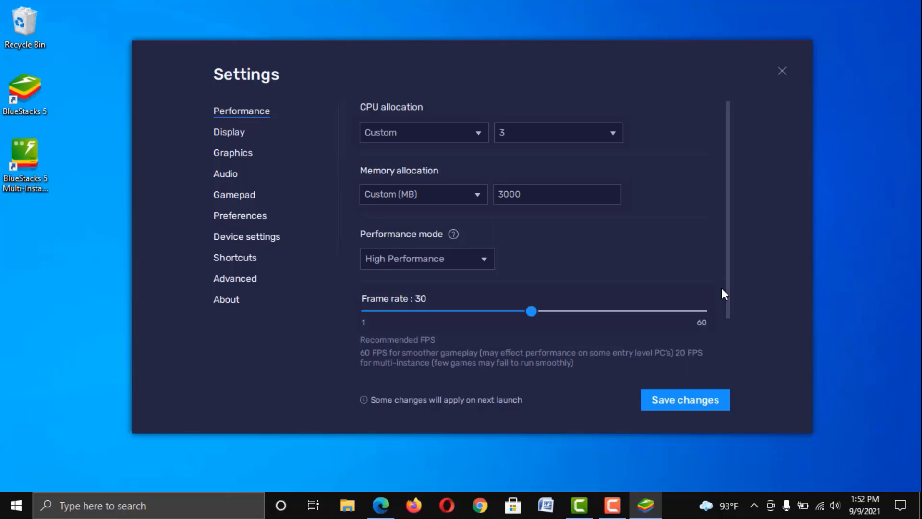
{"action": "left_click", "coordinate": [704, 311]}
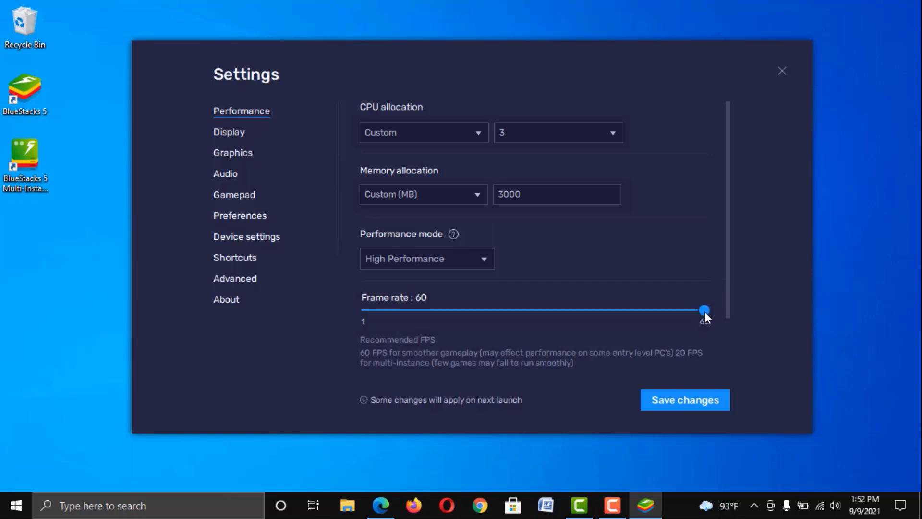
{"action": "left_click_drag", "start_coordinate": [729, 281], "coordinate": [725, 365]}
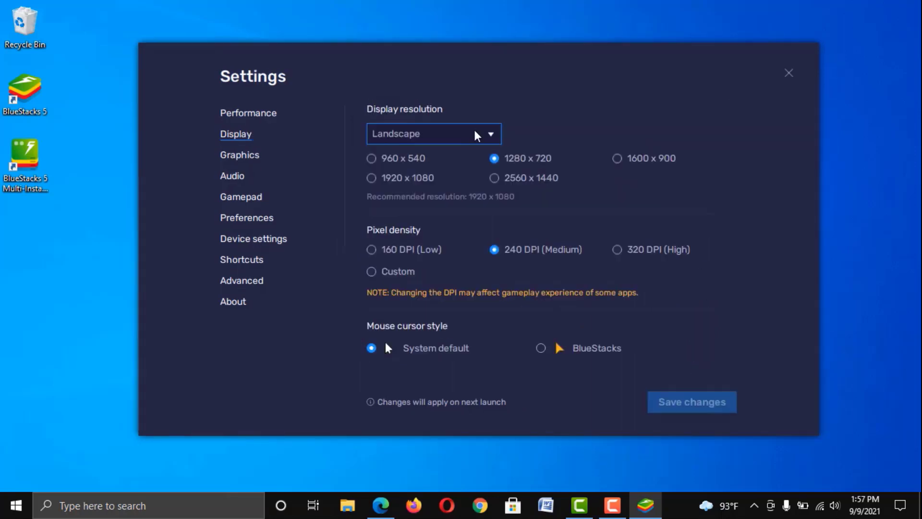
{"action": "left_click", "coordinate": [477, 136]}
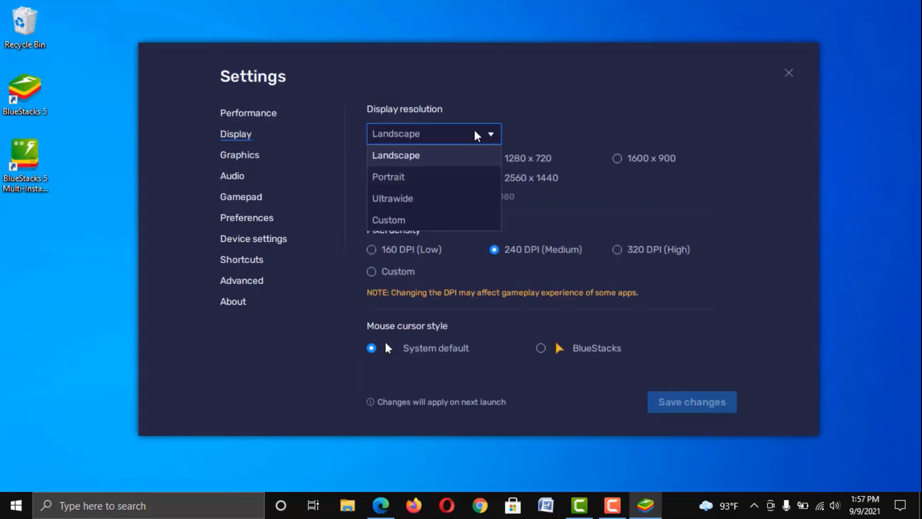
{"action": "left_click", "coordinate": [477, 136]}
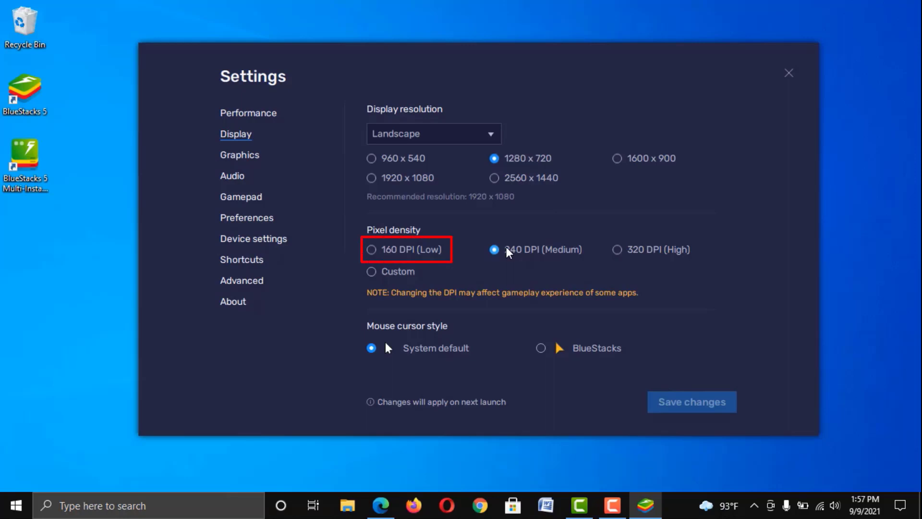
Set the graphics engine mode to Performance in the BlueStacks graphics settings
{"action": "left_click", "coordinate": [254, 155]}
{"action": "left_click", "coordinate": [425, 131]}
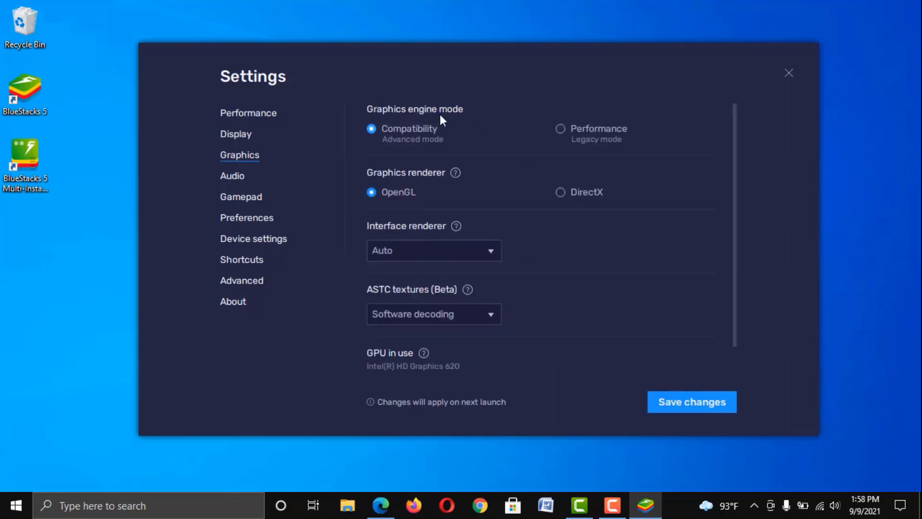
{"action": "left_click", "coordinate": [585, 134]}
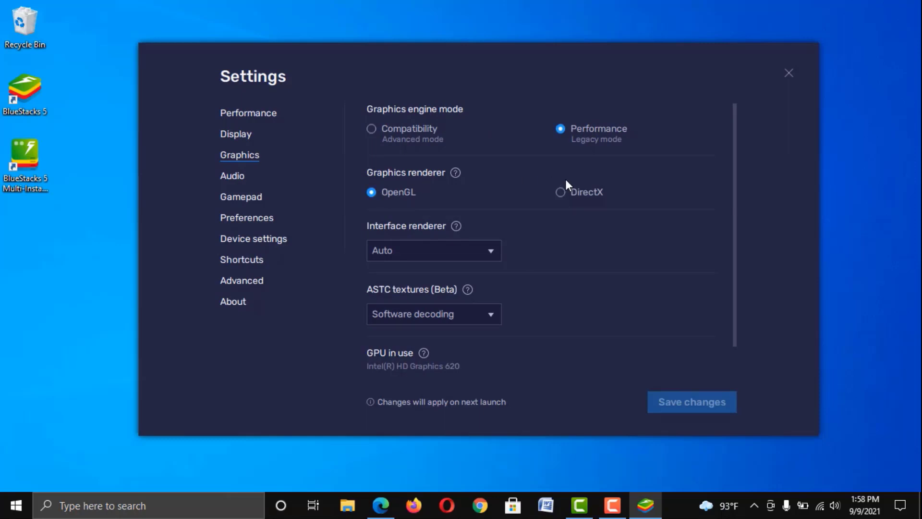
{"action": "left_click", "coordinate": [449, 254]}
{"action": "left_click", "coordinate": [449, 255]}
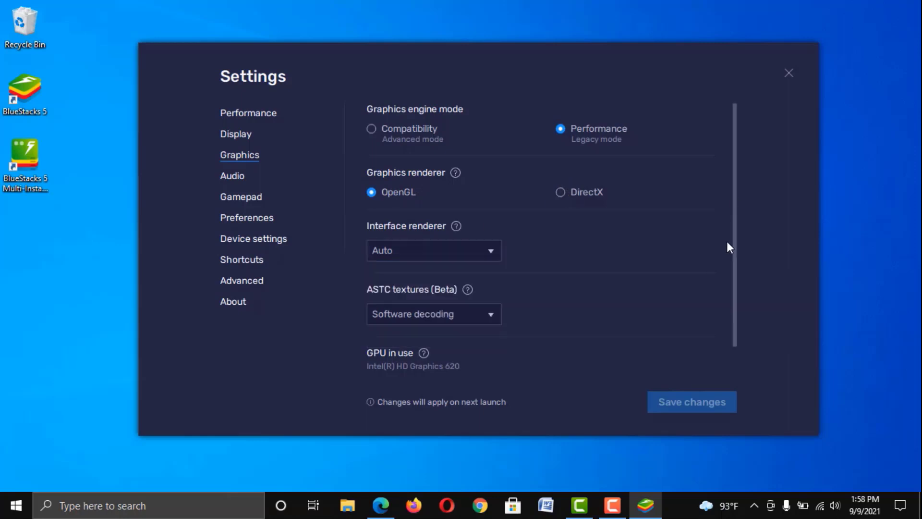
Set the ASTC textures option to Disabled in the graphics settings
{"action": "scroll", "coordinate": [725, 254], "scroll_direction": "down", "scroll_amount": 1}
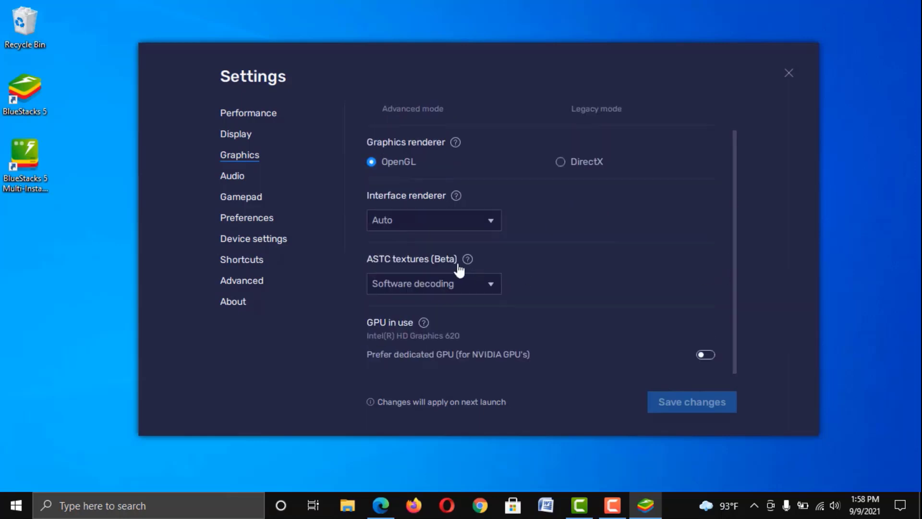
{"action": "left_click", "coordinate": [458, 284]}
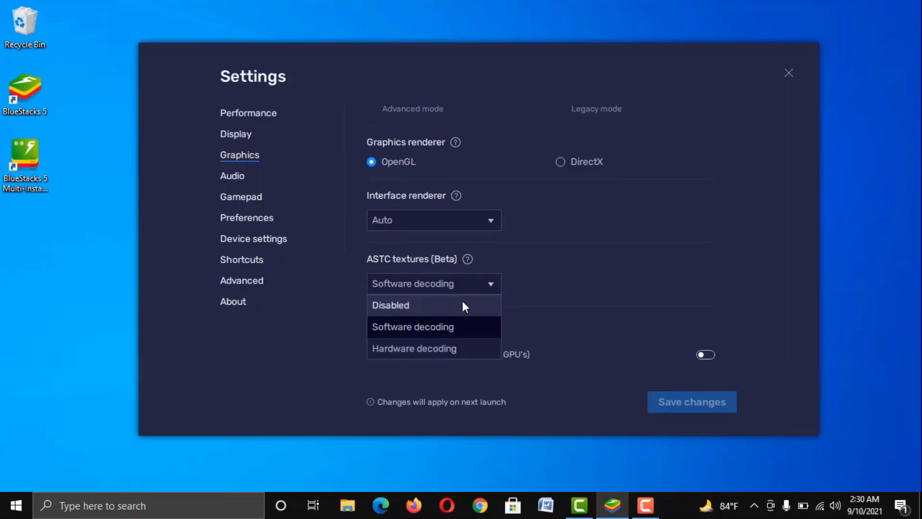
{"action": "left_click", "coordinate": [463, 303]}
{"action": "left_click", "coordinate": [707, 351]}
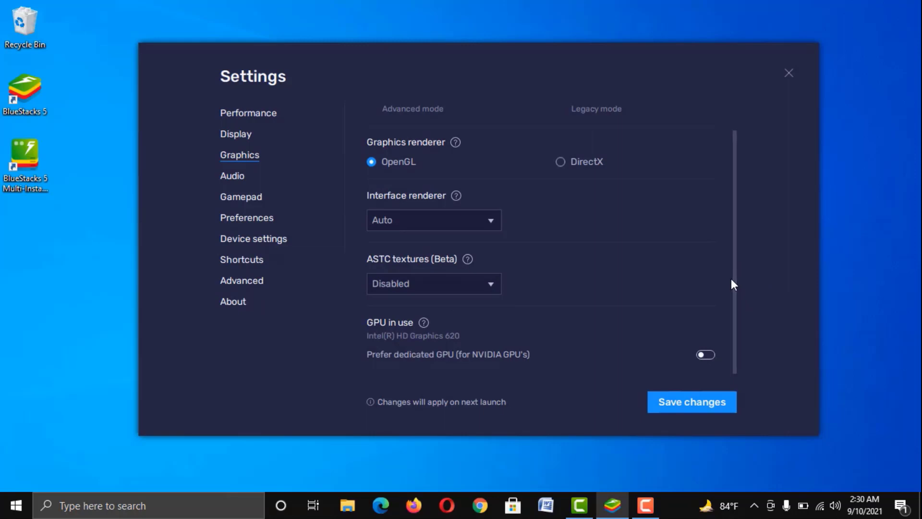
{"action": "left_click", "coordinate": [706, 355]}
Save the changed graphics settings and restart BlueStacks to apply them
{"action": "left_click_drag", "start_coordinate": [735, 186], "coordinate": [731, 143]}
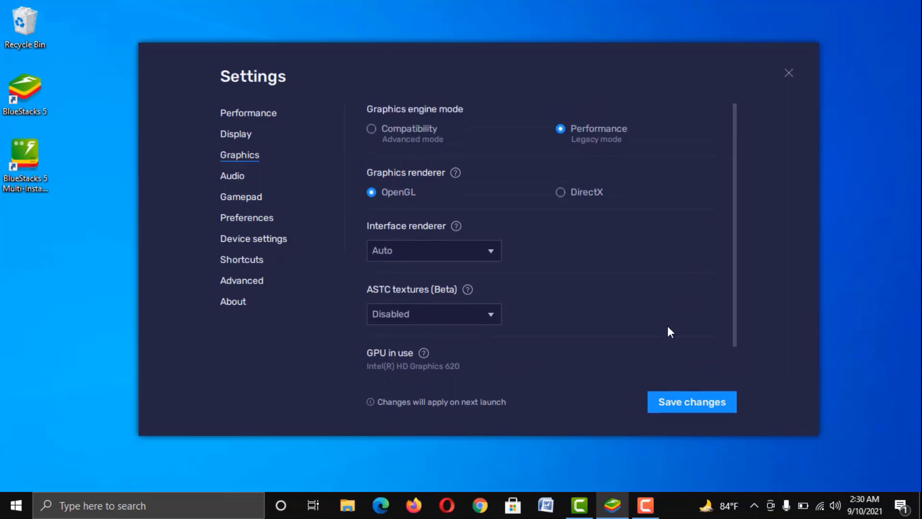
{"action": "left_click", "coordinate": [660, 405]}
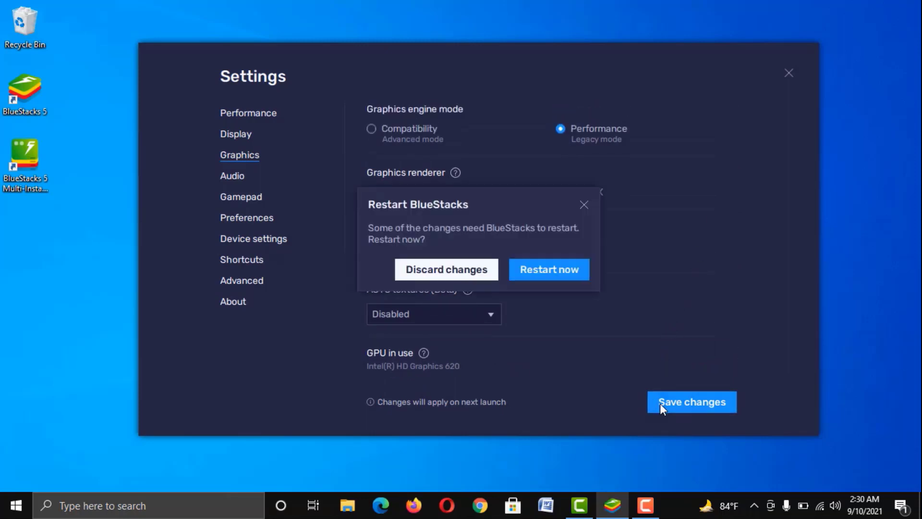
{"action": "left_click", "coordinate": [549, 273]}
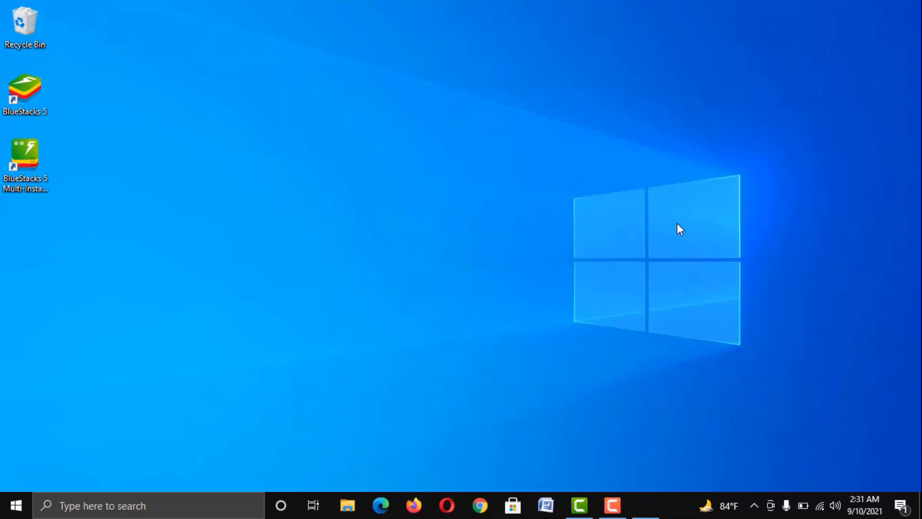